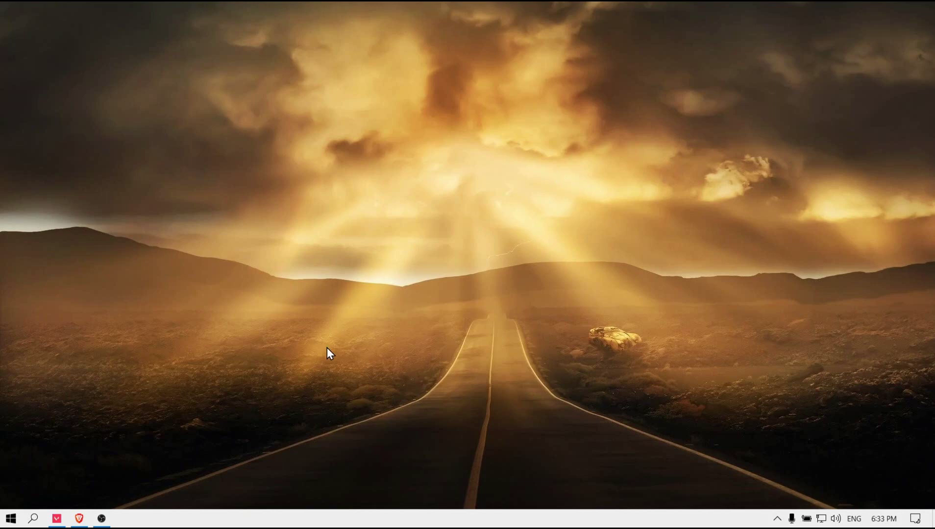
# - Launch VALORANT from the taskbar, see the VAN-81 connection error, and quit the game
pyautogui.click(57, 518)
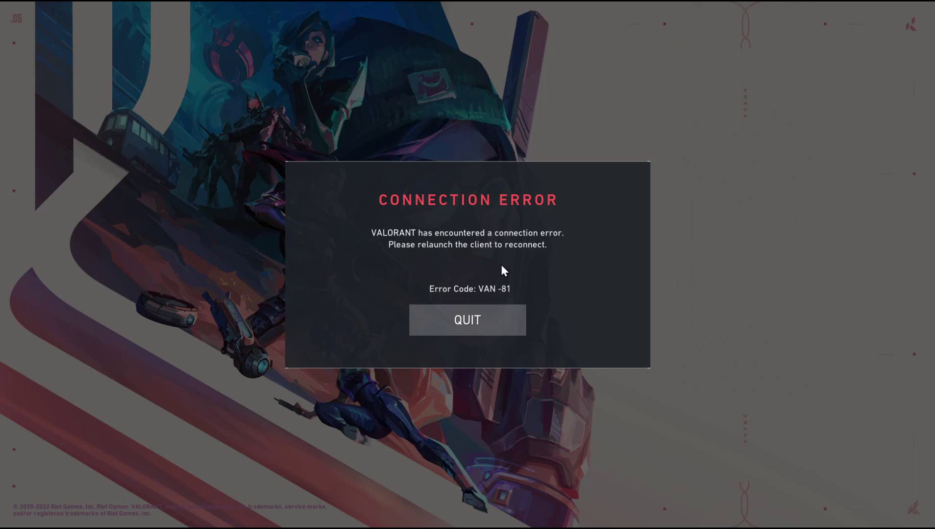
pyautogui.click(476, 330)
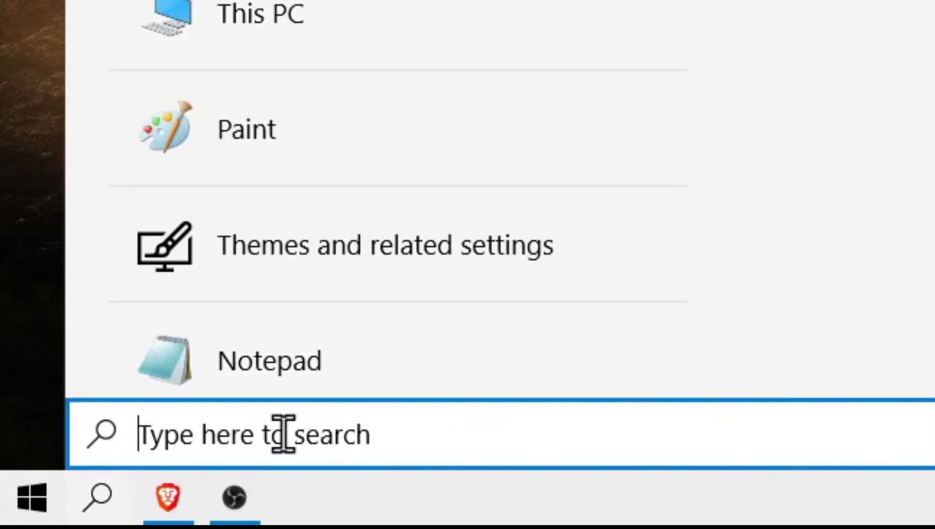
# - Search Windows for 'services' and open the Services app from Best match
pyautogui.write('services')
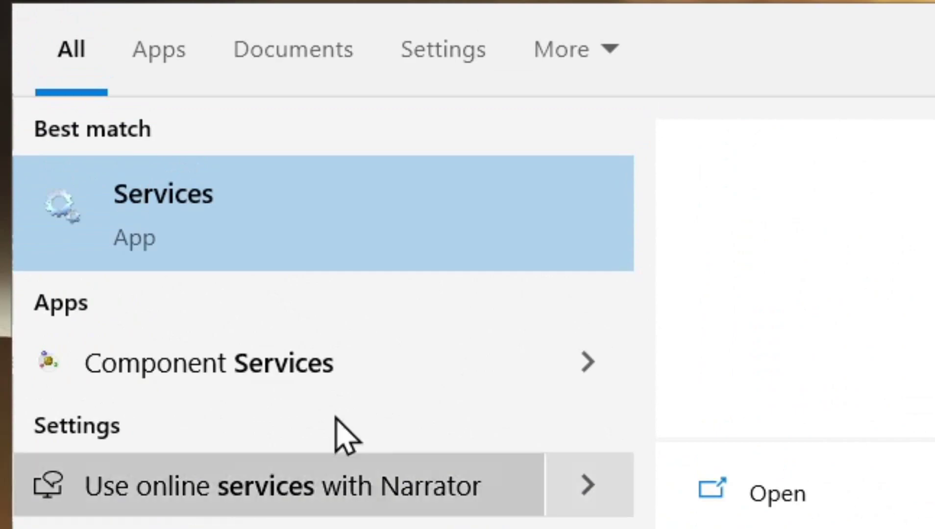
pyautogui.click(211, 243)
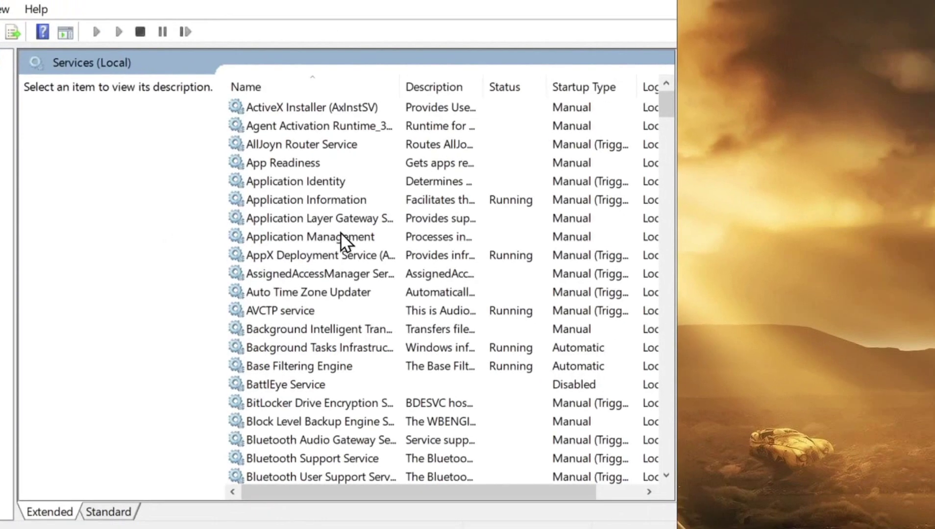
# - Maximize and widen the Services window, then scroll to and select the Disabled vgc service
pyautogui.click(618, 0)
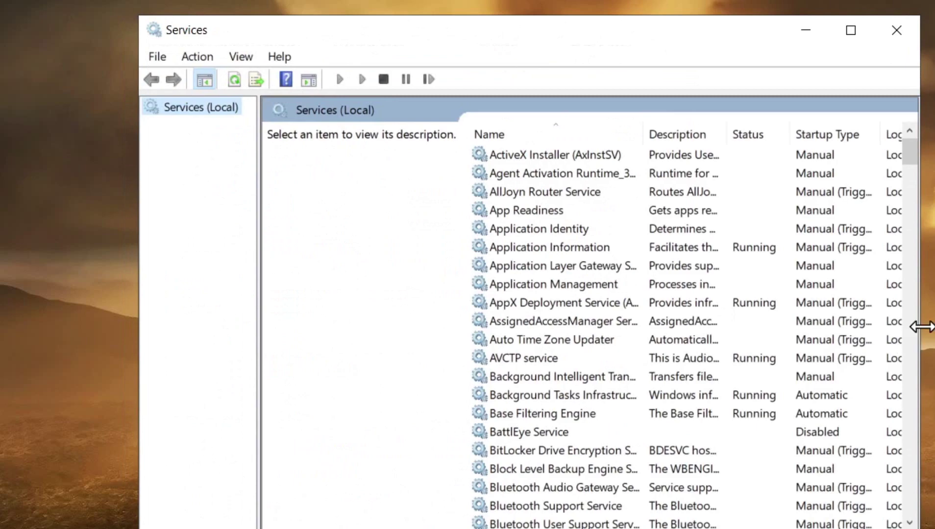
pyautogui.moveTo(918, 326); pyautogui.dragTo(934, 328)
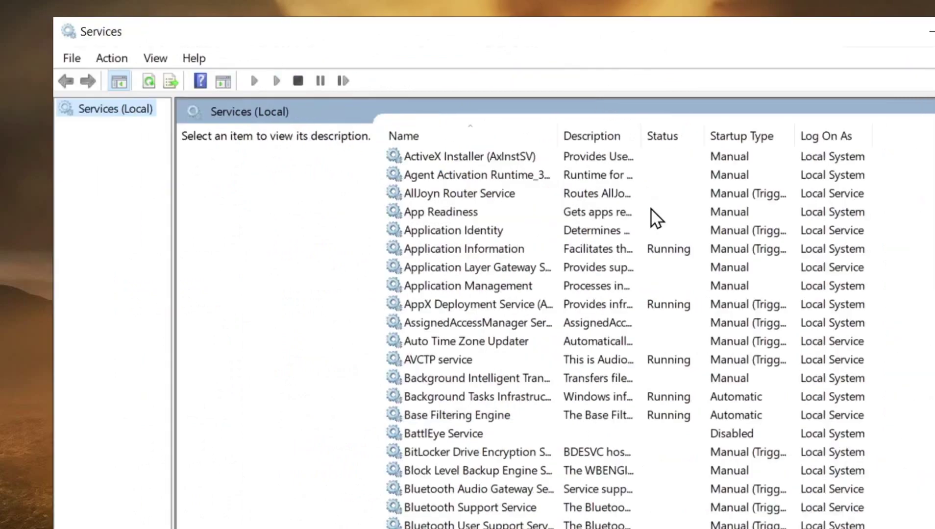
pyautogui.scroll(-11, 789, 286)
pyautogui.scroll(-12, 706, 291)
pyautogui.scroll(12, 617, 255)
pyautogui.scroll(10, 607, 245)
pyautogui.scroll(-20, 607, 244)
pyautogui.scroll(-20, 610, 250)
pyautogui.click(374, 295)
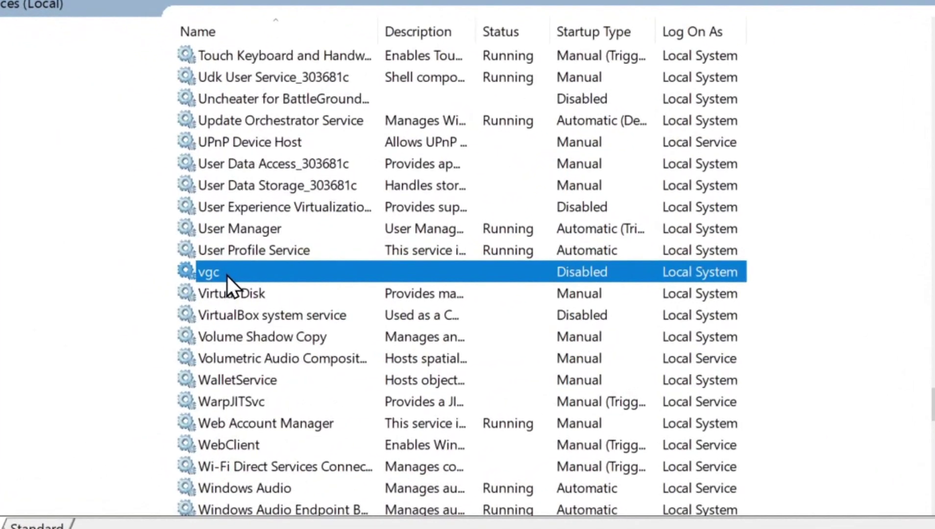
# - Open the vgc service's Properties dialog from its right-click menu
pyautogui.doubleClick(227, 272)
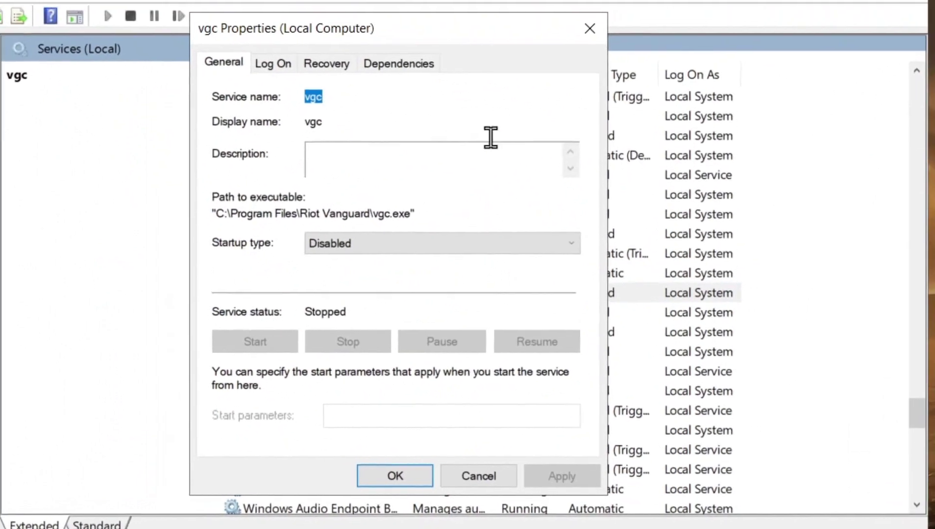
pyautogui.press('Escape')
pyautogui.rightClick(287, 296)
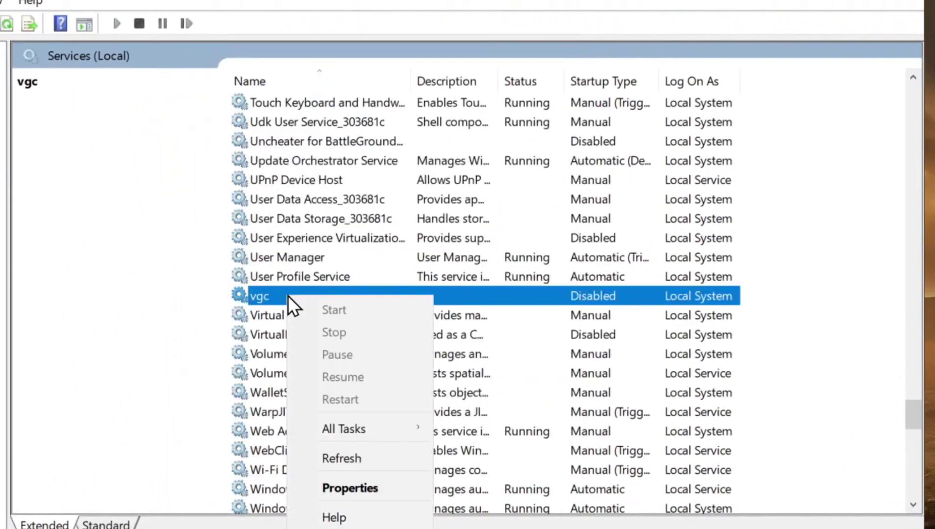
pyautogui.click(353, 484)
# - Set vgc's startup type to Automatic, apply it, start the service, and confirm with OK
pyautogui.click(347, 252)
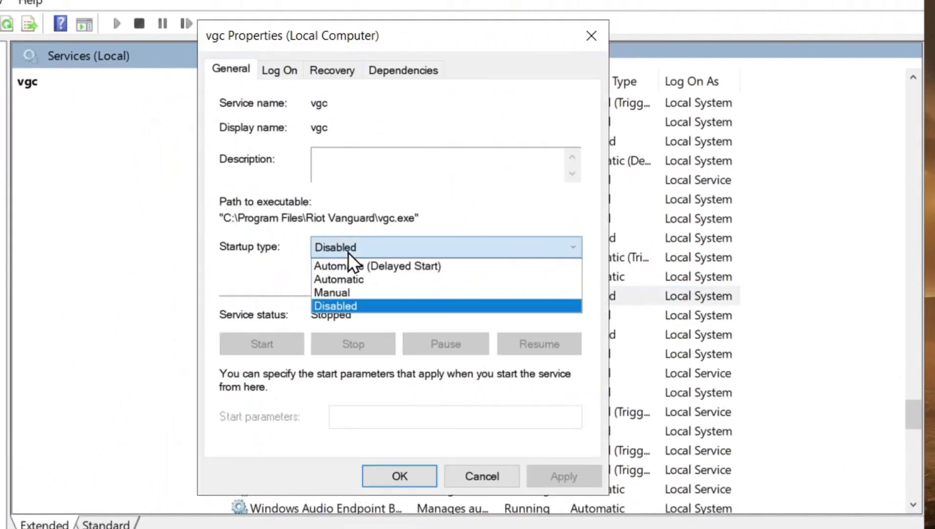
pyautogui.click(361, 279)
pyautogui.click(564, 477)
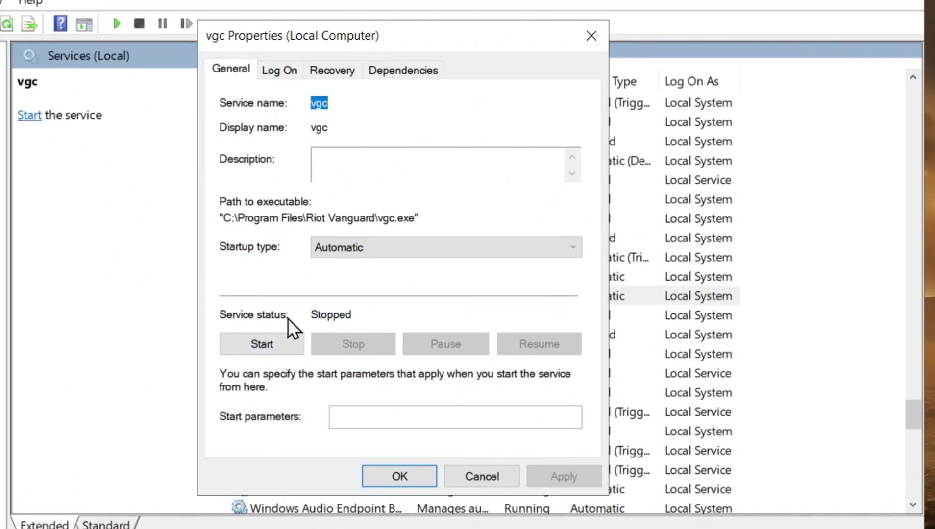
pyautogui.click(257, 345)
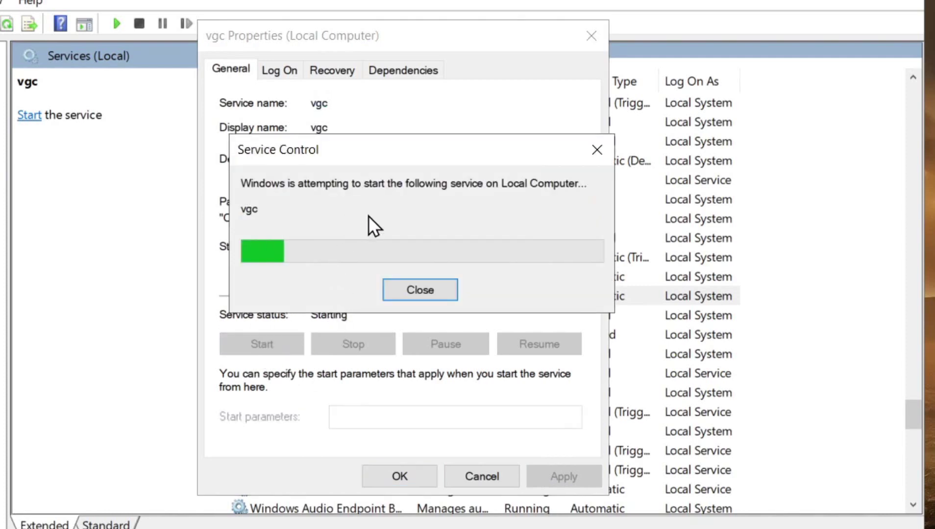
pyautogui.click(404, 478)
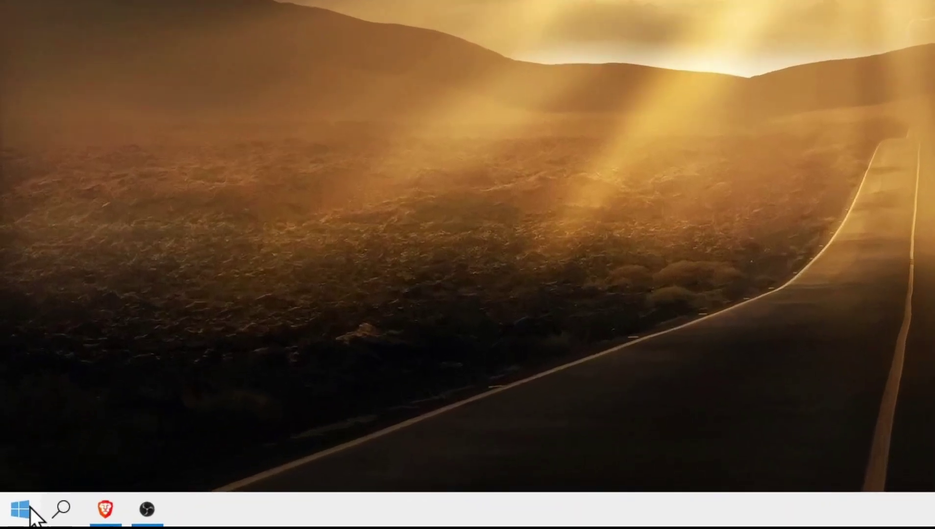
# - Run msconfig from the Start button's Run dialog to open System Configuration
pyautogui.rightClick(30, 509)
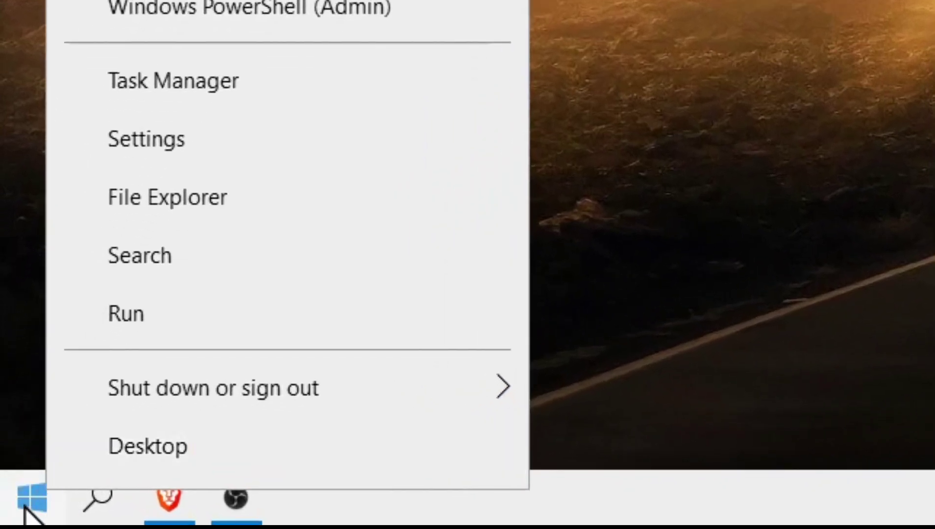
pyautogui.click(152, 333)
pyautogui.write('msconfig')
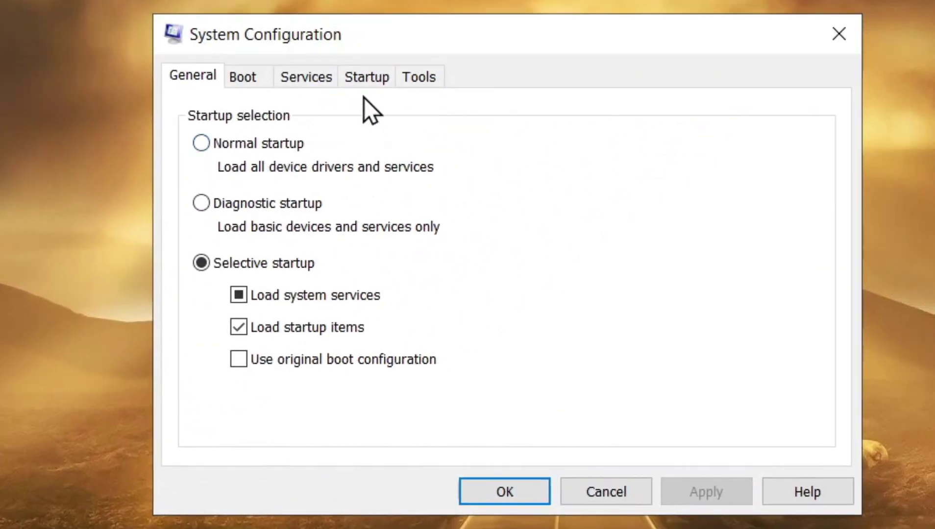
# - On the Services tab, hide Microsoft services, check vgc, then Apply and OK
pyautogui.click(308, 79)
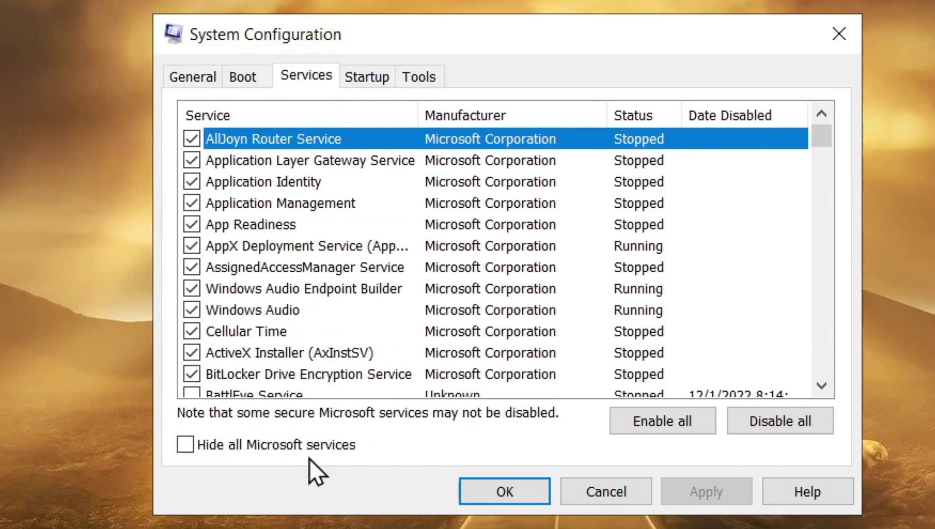
pyautogui.click(203, 450)
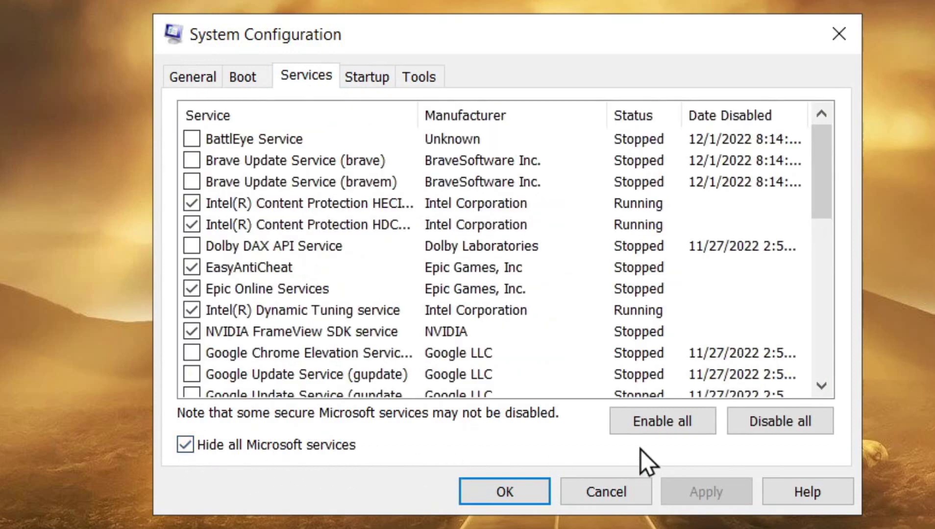
pyautogui.scroll(-7, 581, 349)
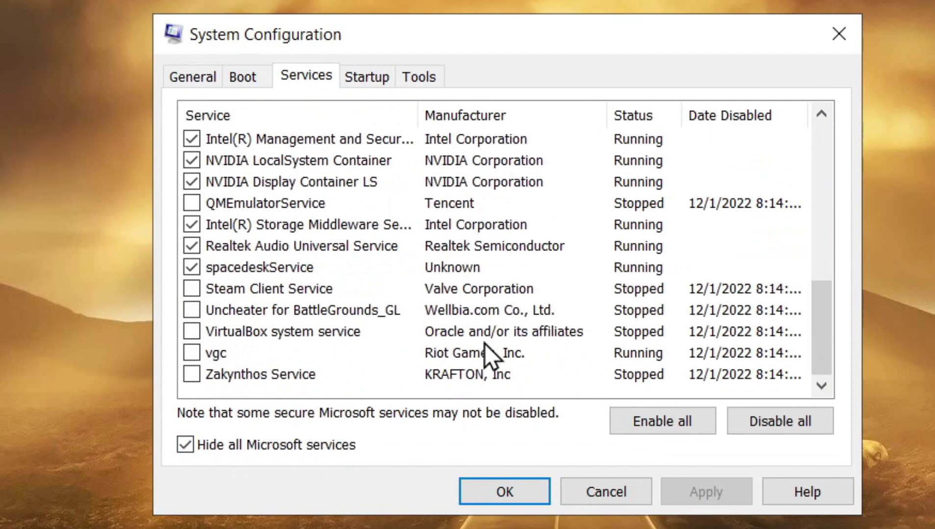
pyautogui.click(221, 360)
pyautogui.click(198, 358)
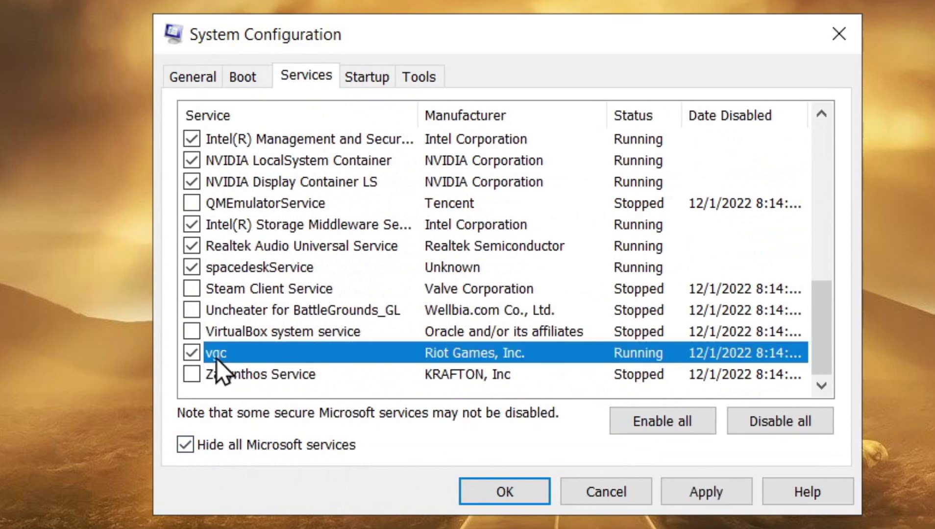
pyautogui.click(709, 492)
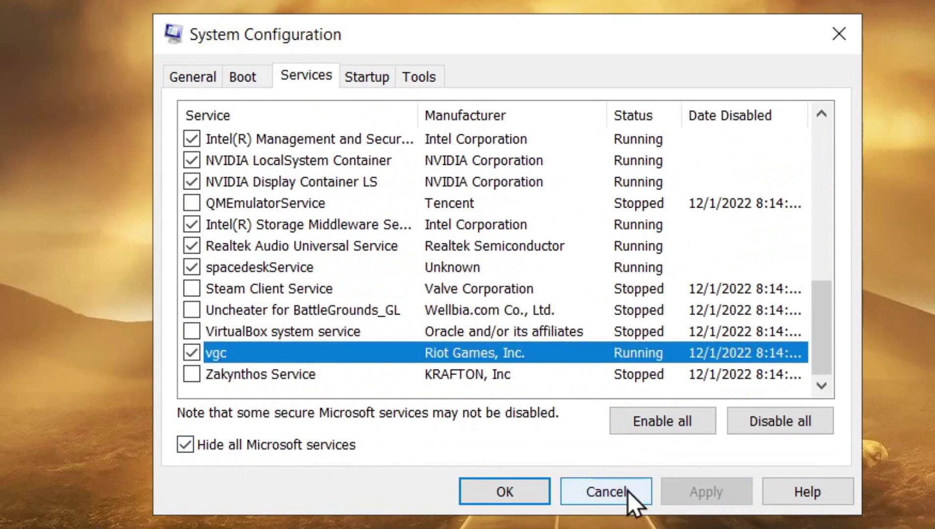
pyautogui.click(511, 485)
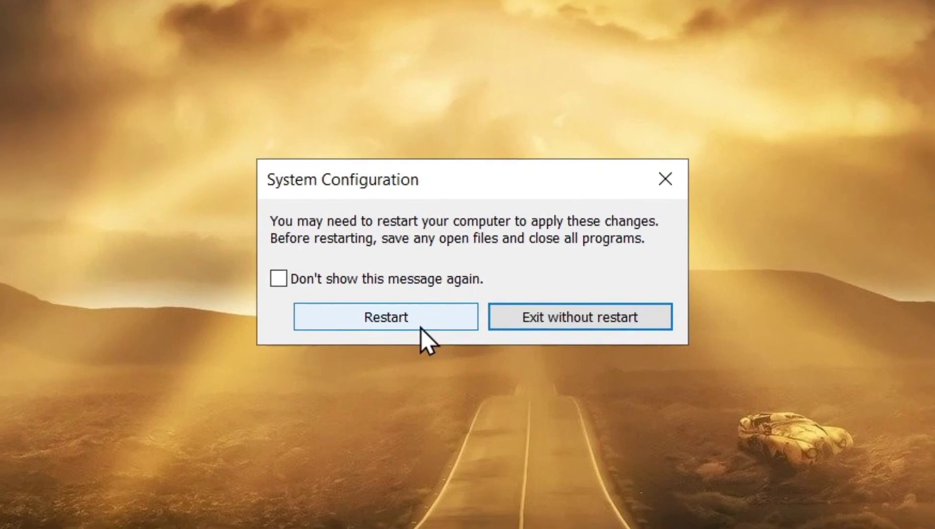
# - Restart the computer, then search 'valo' and launch VALORANT from the results
pyautogui.click(420, 326)
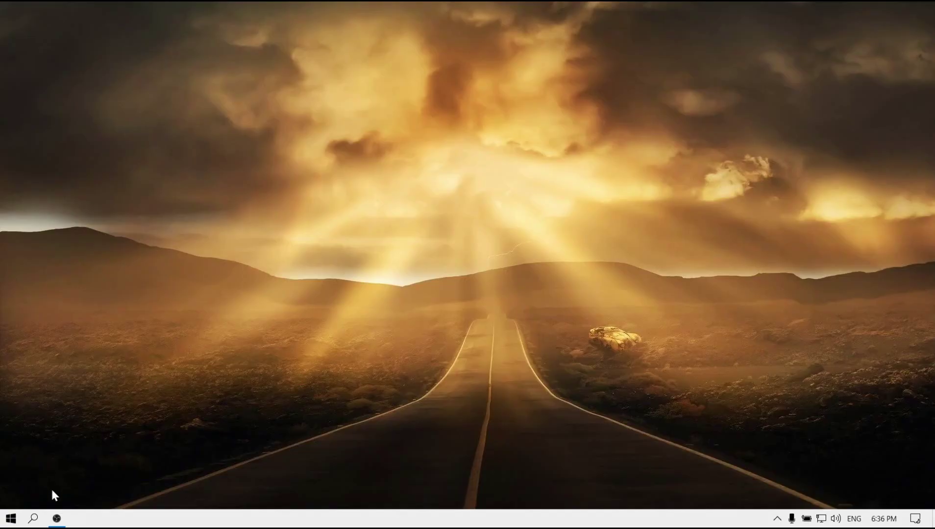
pyautogui.click(37, 518)
pyautogui.write('vo')
pyautogui.press('BackSpace')
pyautogui.write('alo')
pyautogui.click(100, 202)
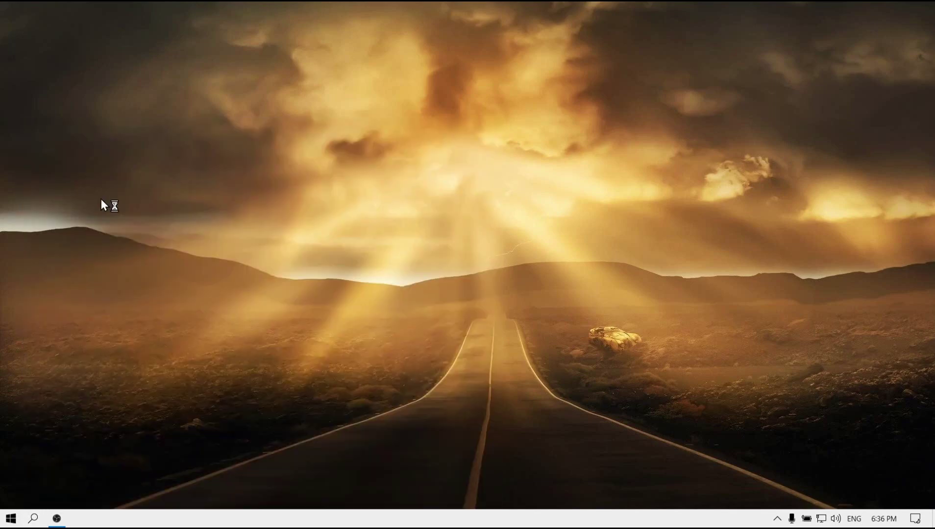